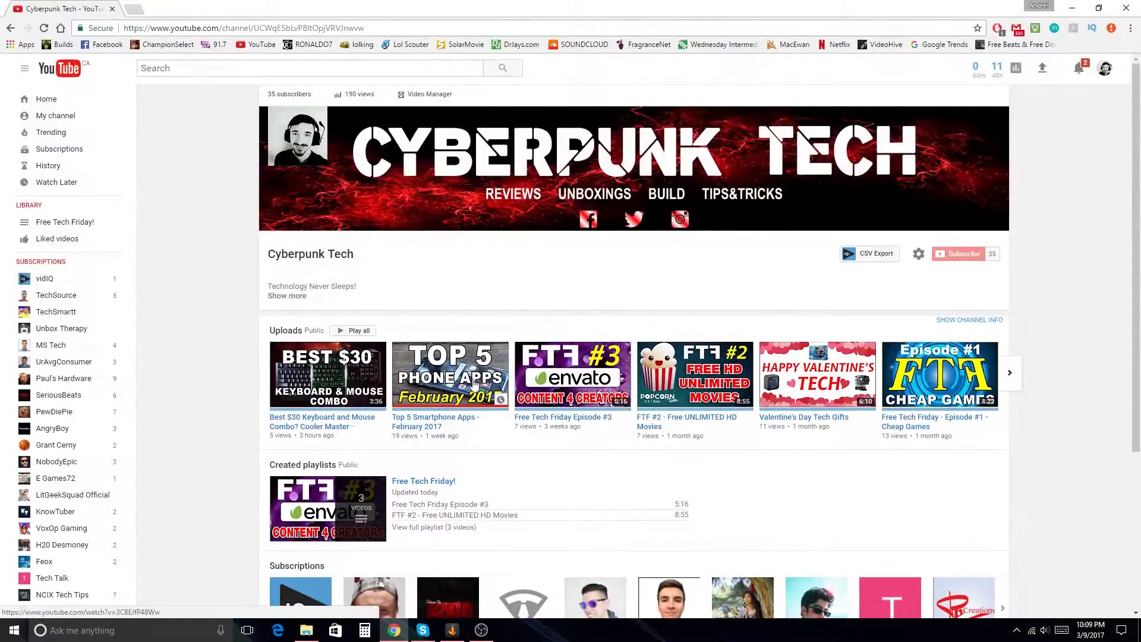
# Play the Top 5 Smartphone Apps video full screen, pause it, and exit full screen
pyautogui.click(432, 418)
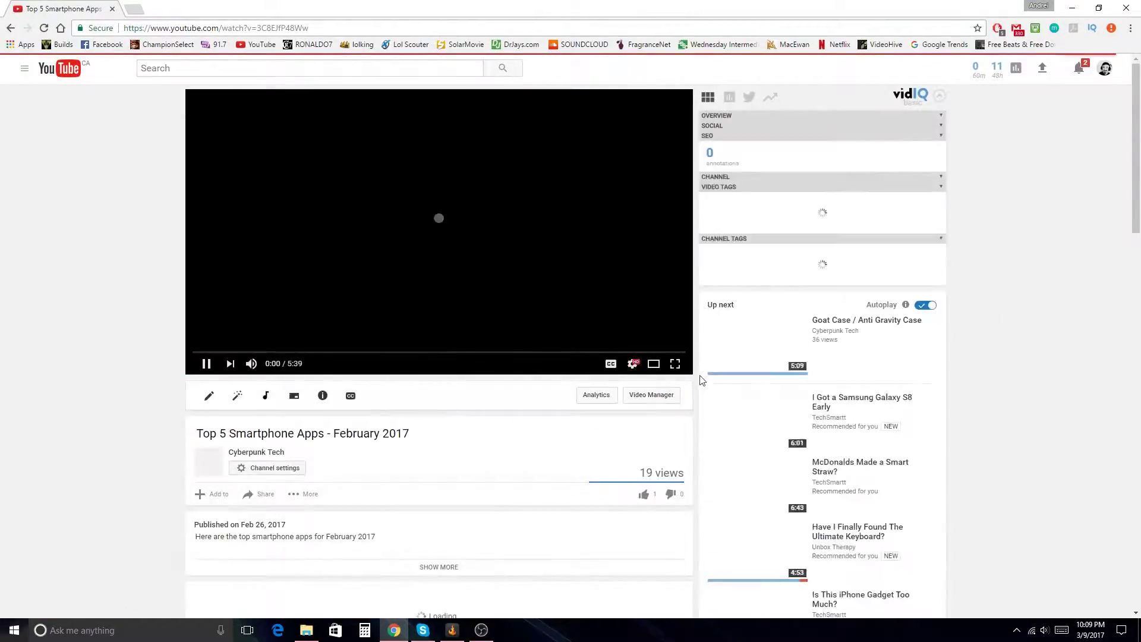
pyautogui.click(675, 364)
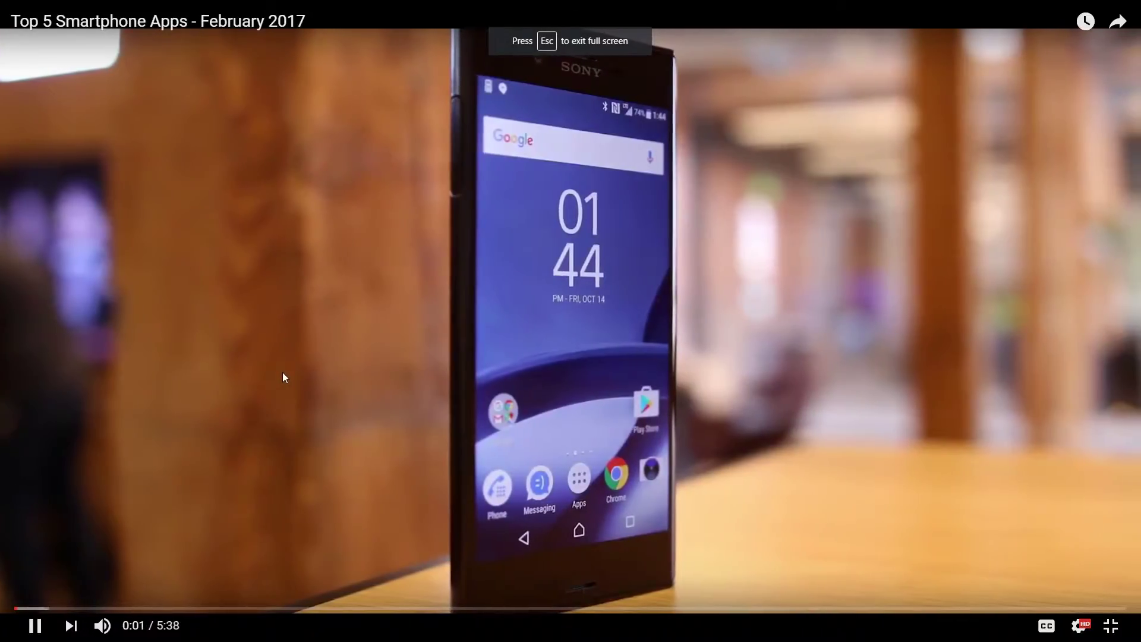
pyautogui.click(284, 375)
pyautogui.press('Escape')
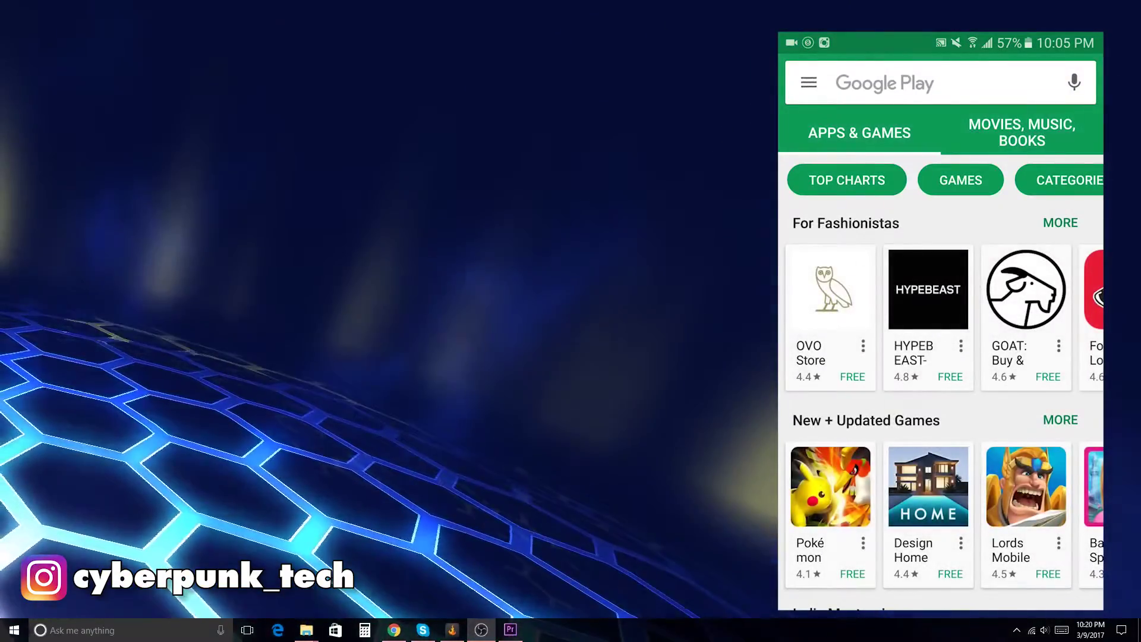
# Search the Play Store for 'push' and pick the Pushbullet - SMS on PC suggestion
pyautogui.click(879, 82)
pyautogui.write('pus')
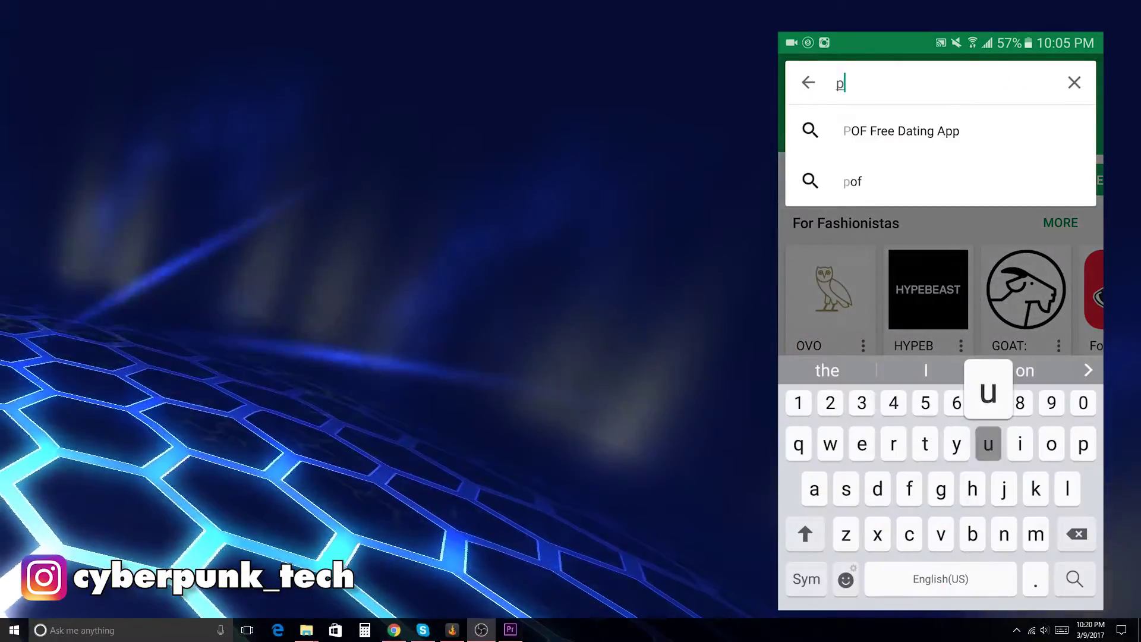
pyautogui.write('h')
pyautogui.click(900, 130)
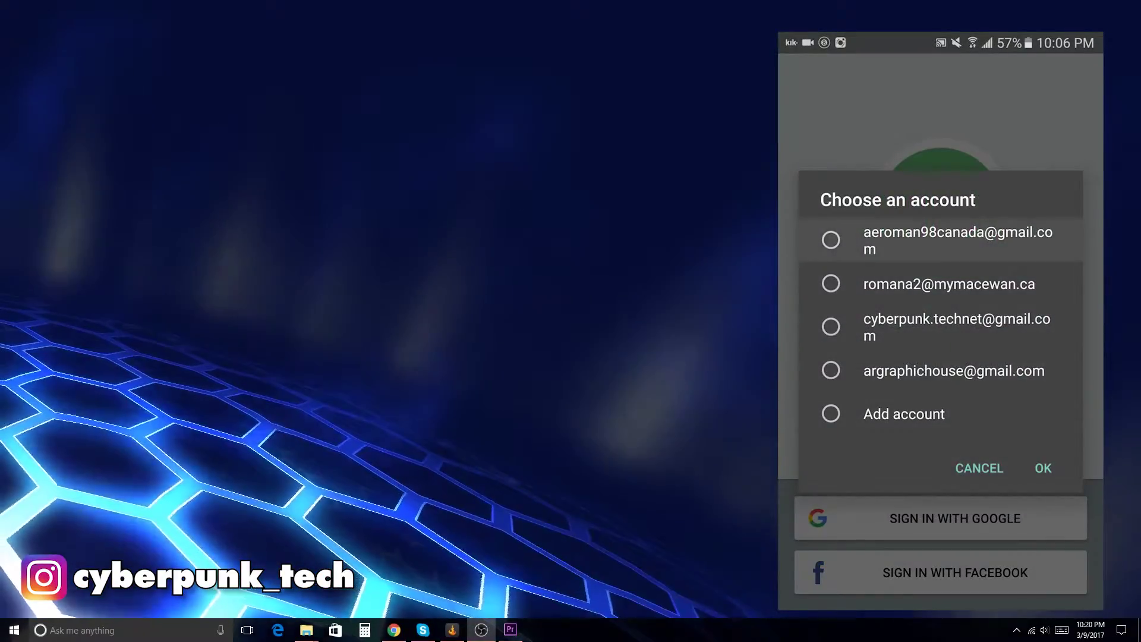
# Sign in to Pushbullet with the first Google account and confirm it
pyautogui.click(831, 240)
pyautogui.click(1043, 468)
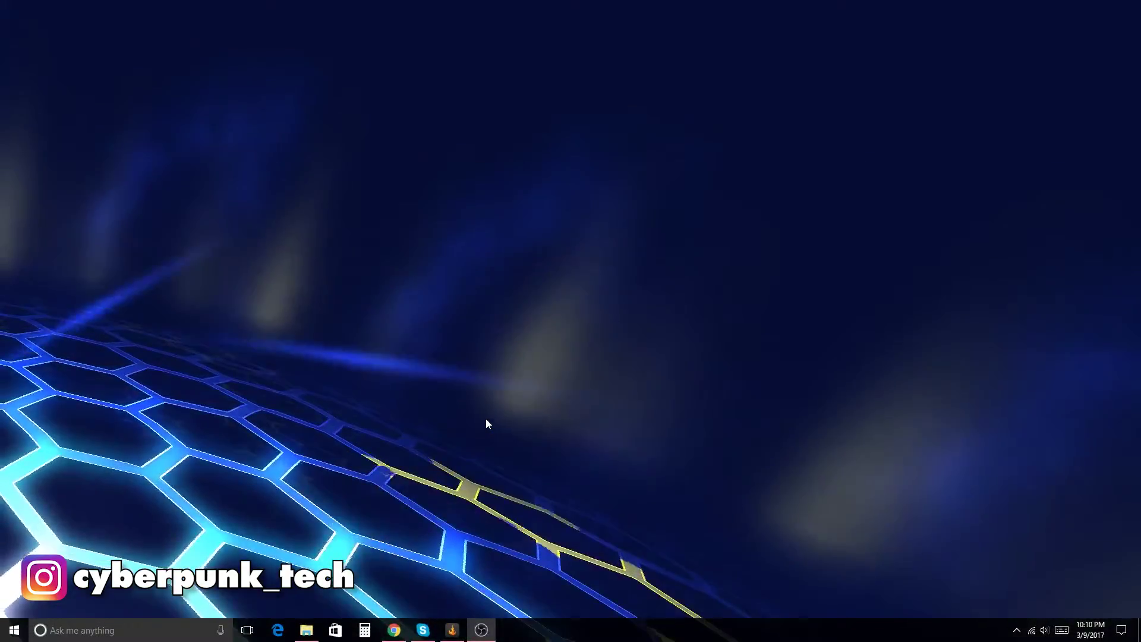
# Bring Chrome back up and load pushbullet.com in a new tab
pyautogui.click(394, 629)
pyautogui.click(141, 11)
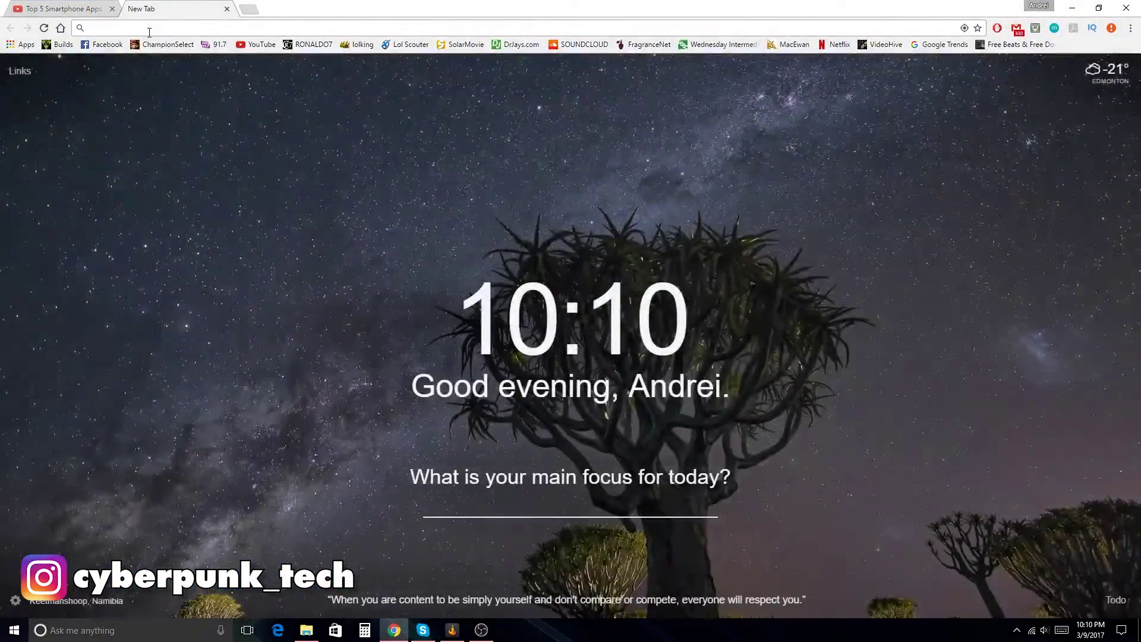
pyautogui.write('pushbullet')
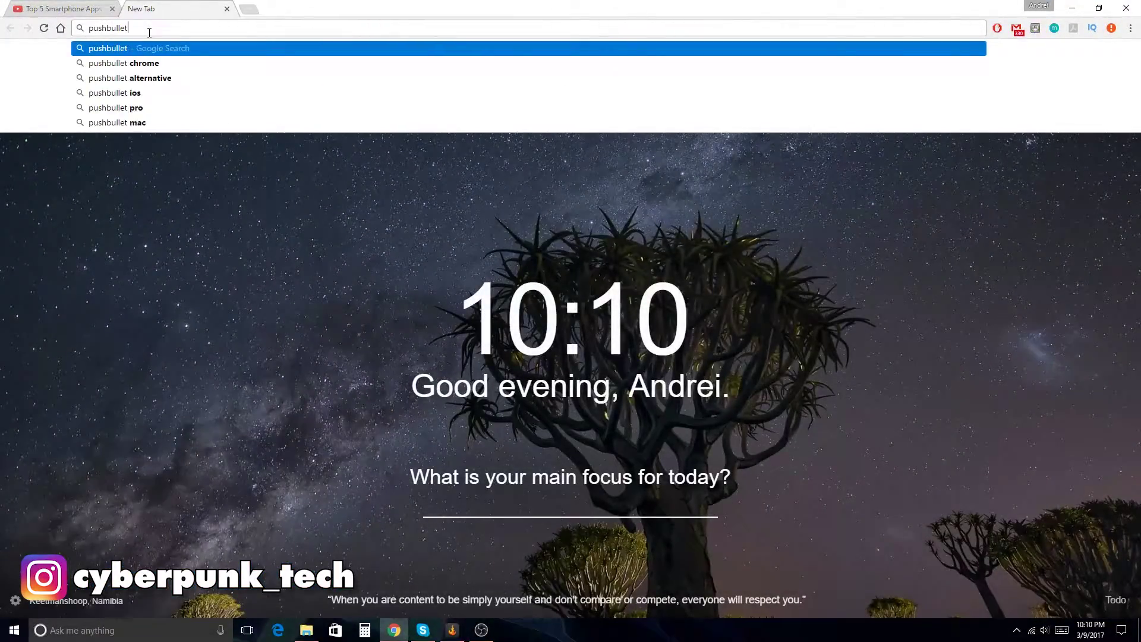
pyautogui.write('.com')
pyautogui.press('Return')
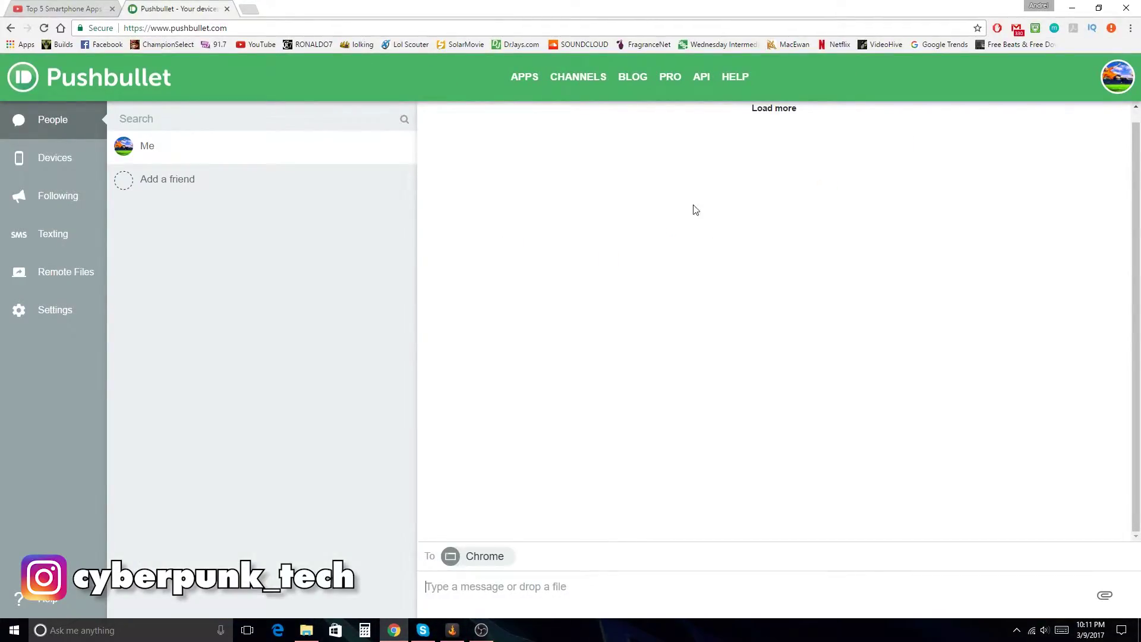
# Go from Chrome Settings' Extensions page to the Chrome Web Store via 'Get more extensions'
pyautogui.click(1134, 30)
pyautogui.click(1023, 242)
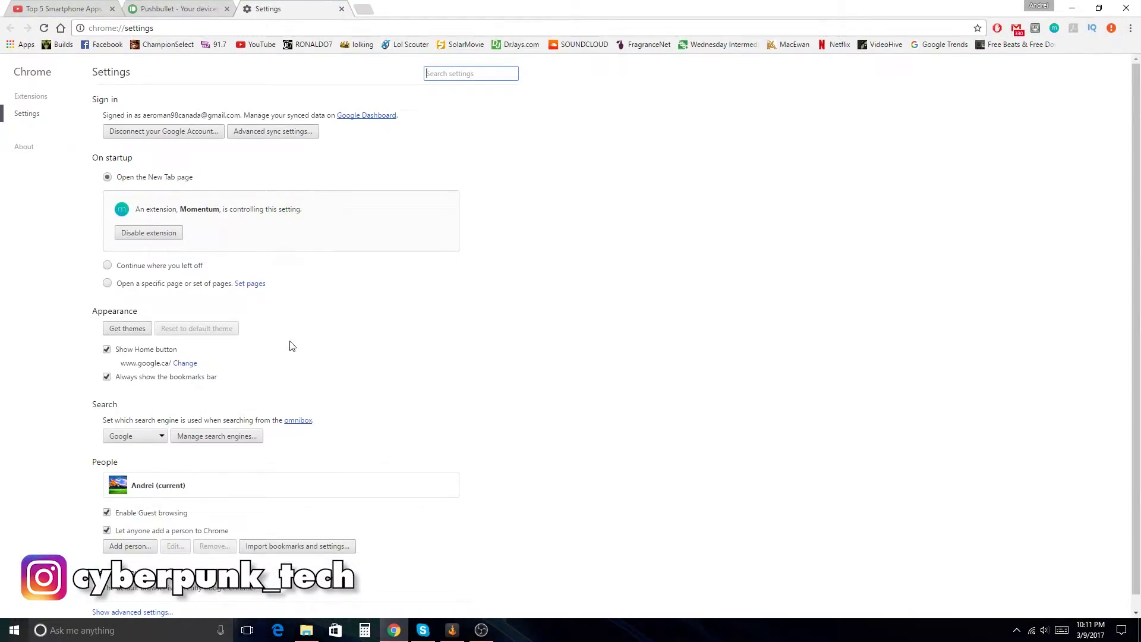
pyautogui.click(31, 96)
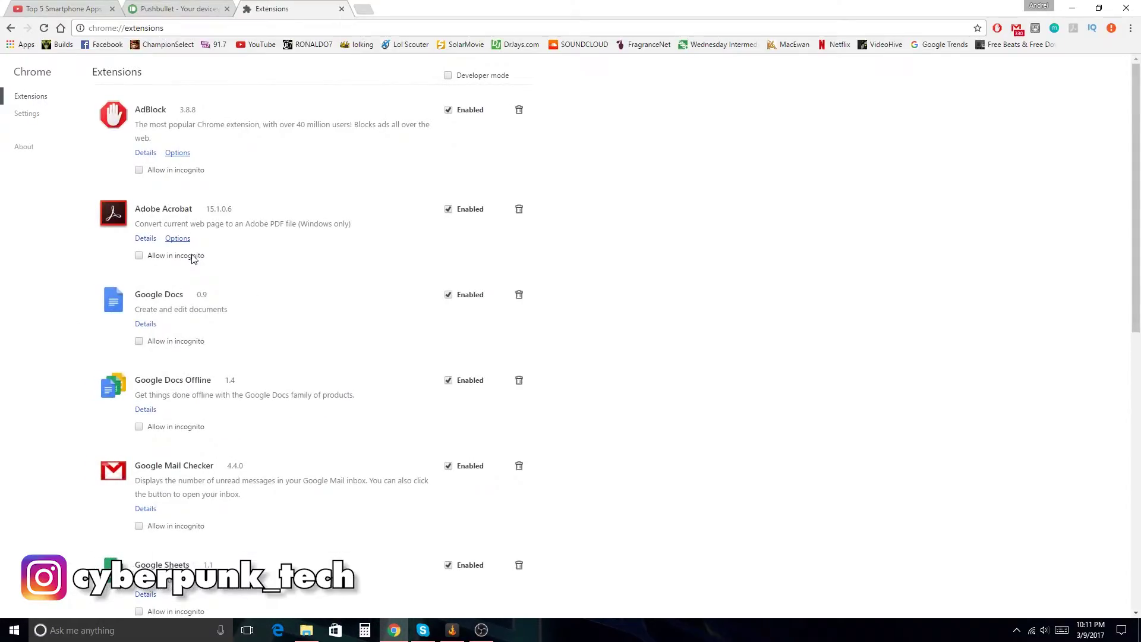
pyautogui.scroll(-10, 198, 293)
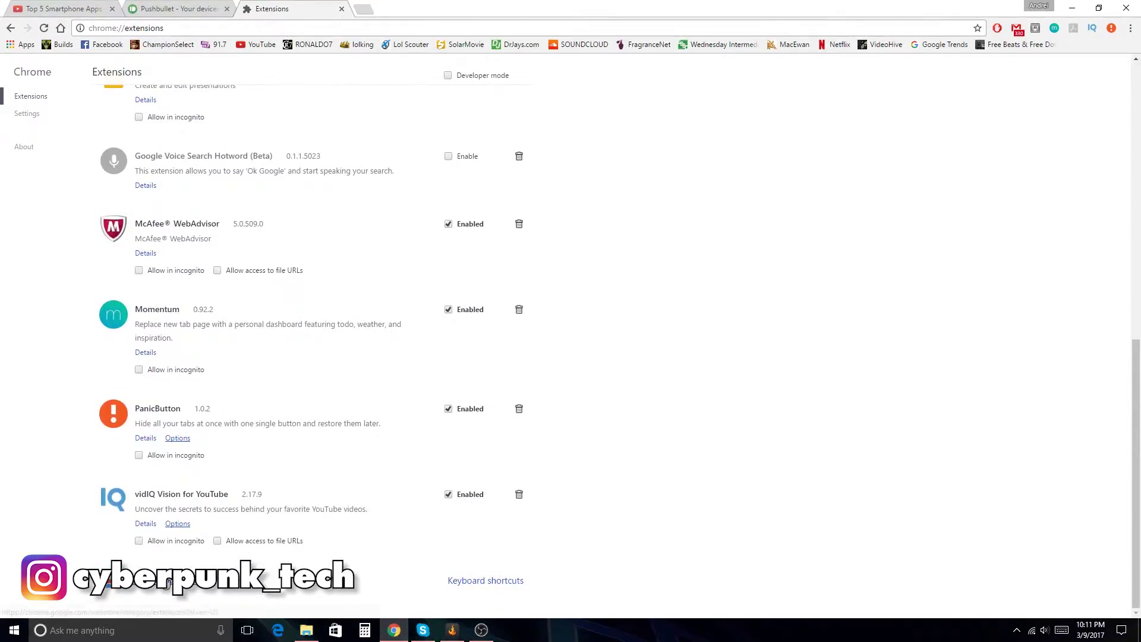
pyautogui.click(169, 583)
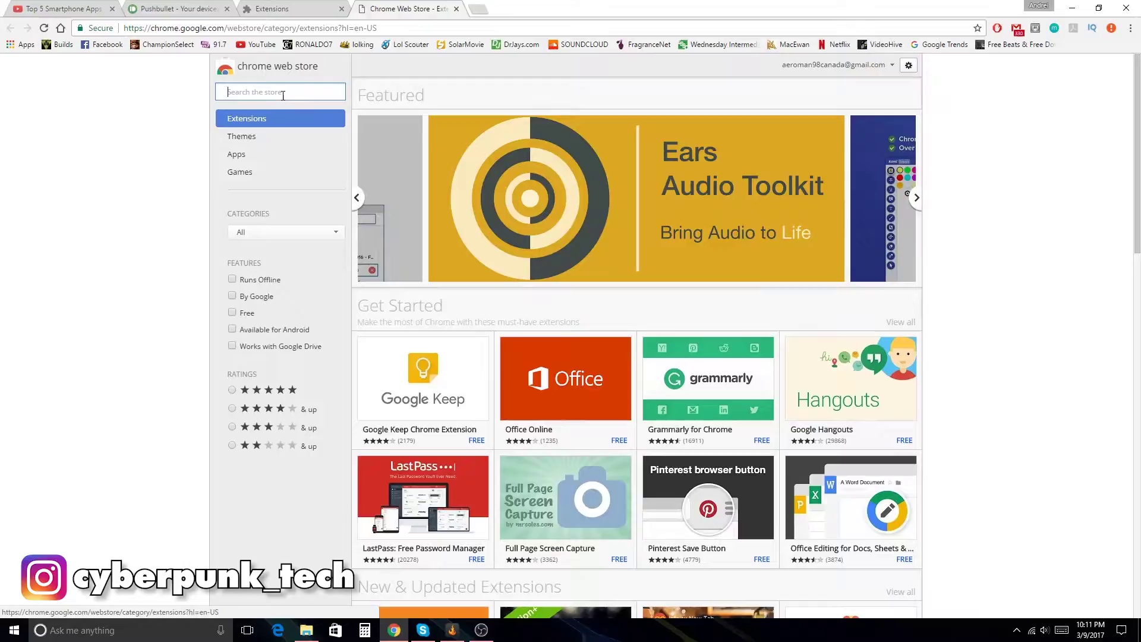
# Search the Web Store for 'pushbullet' and install the Pushbullet extension
pyautogui.write('push')
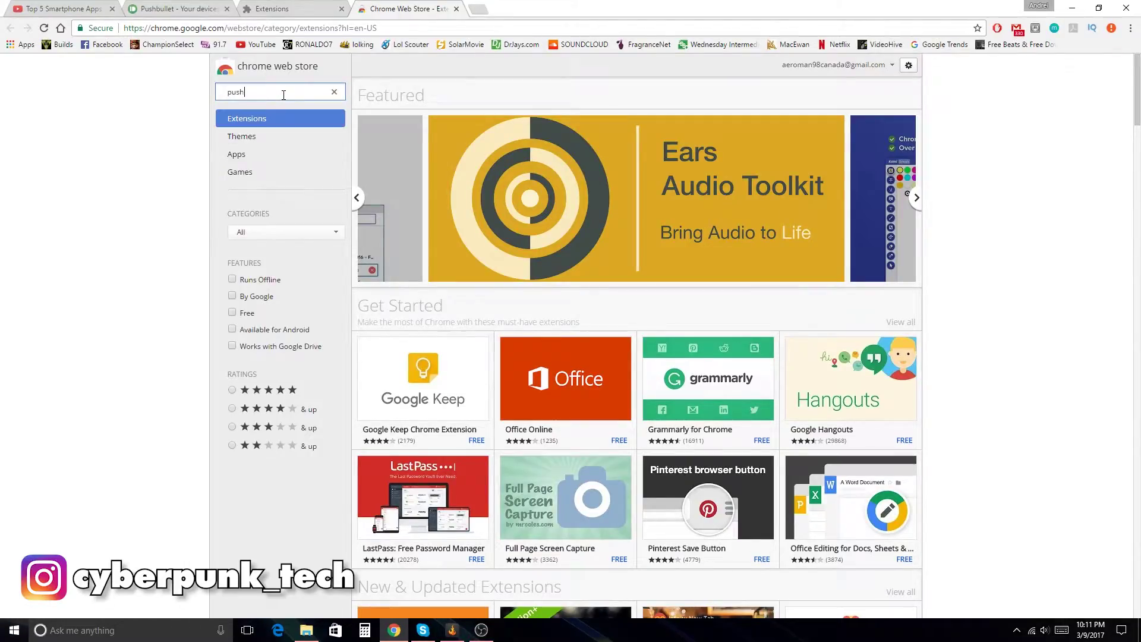
pyautogui.write('bullet')
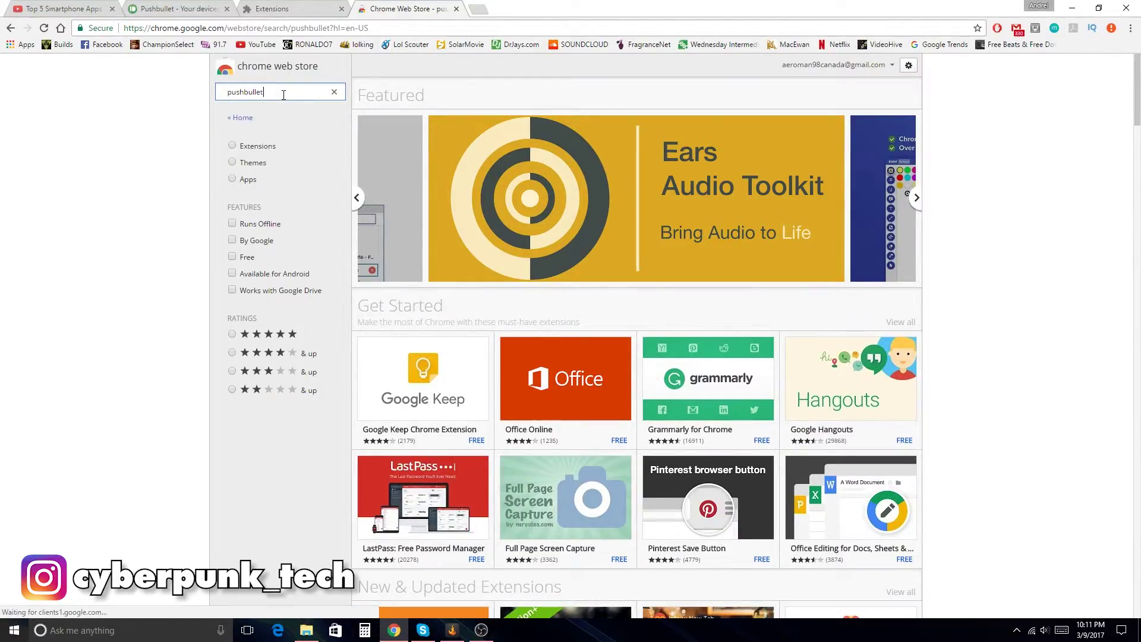
pyautogui.press('Return')
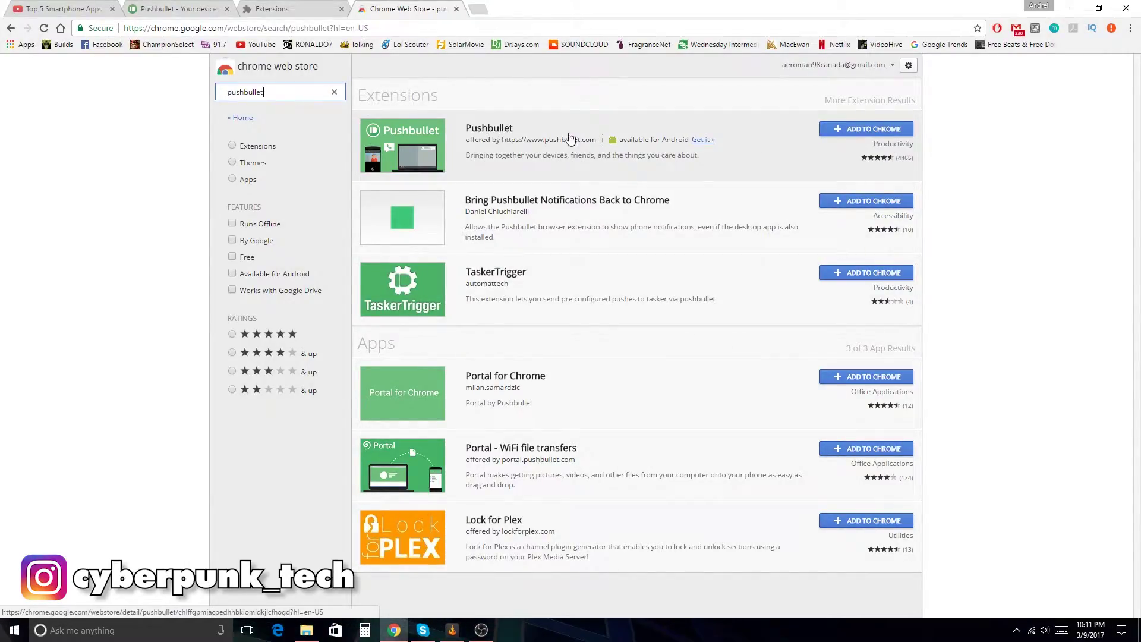
pyautogui.click(863, 130)
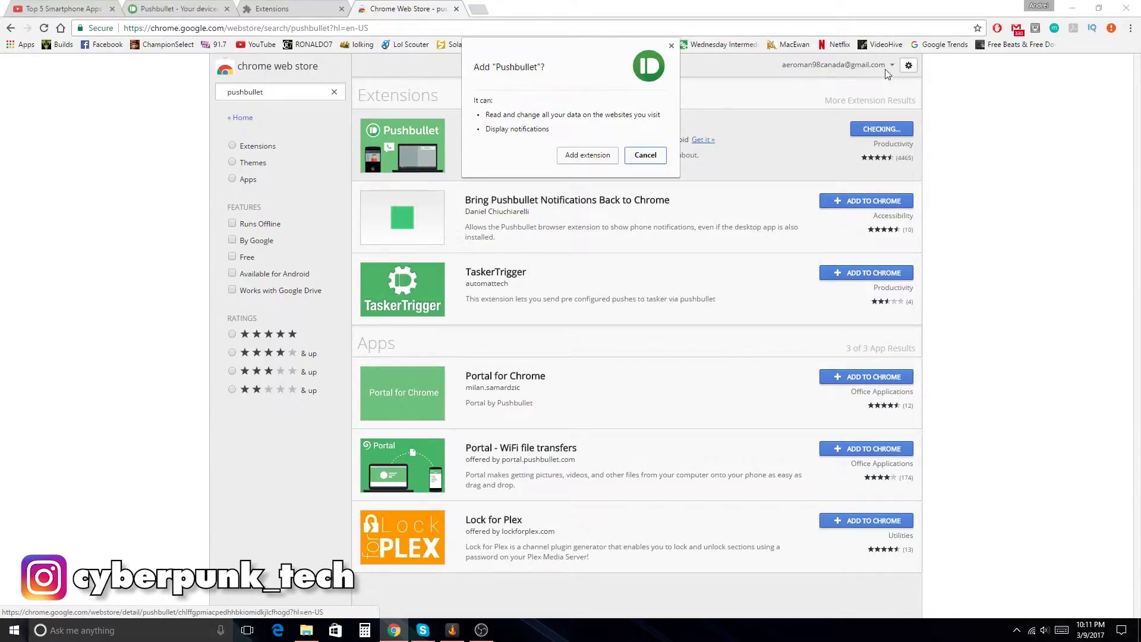
pyautogui.click(590, 160)
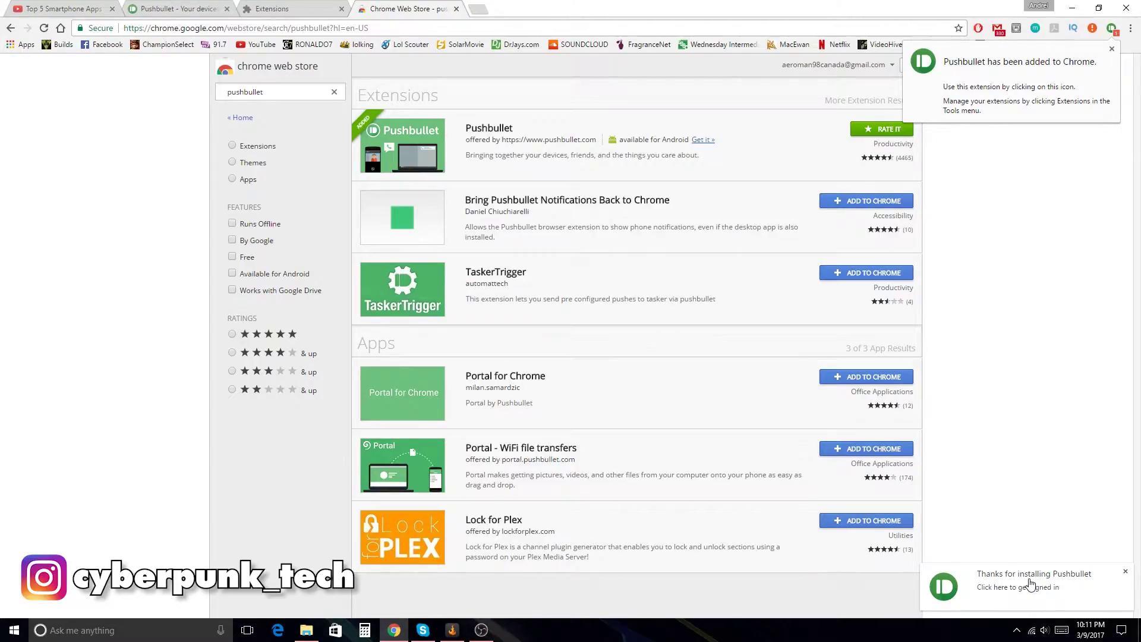
# Sign in to the Pushbullet extension with Google using the first account
pyautogui.click(1035, 587)
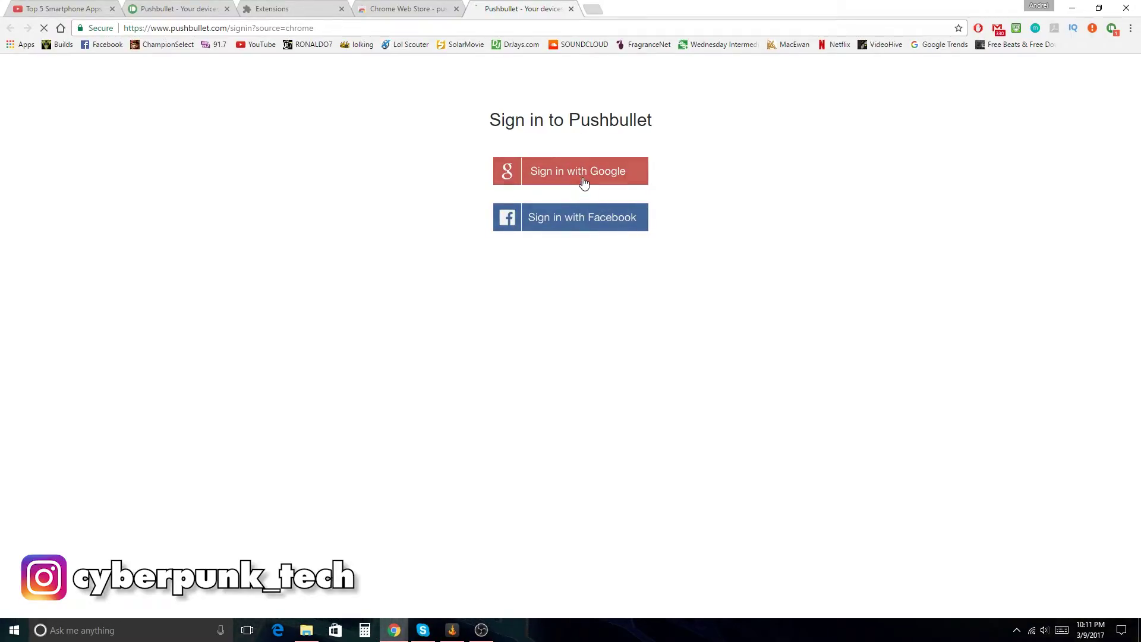
pyautogui.click(583, 182)
pyautogui.click(583, 173)
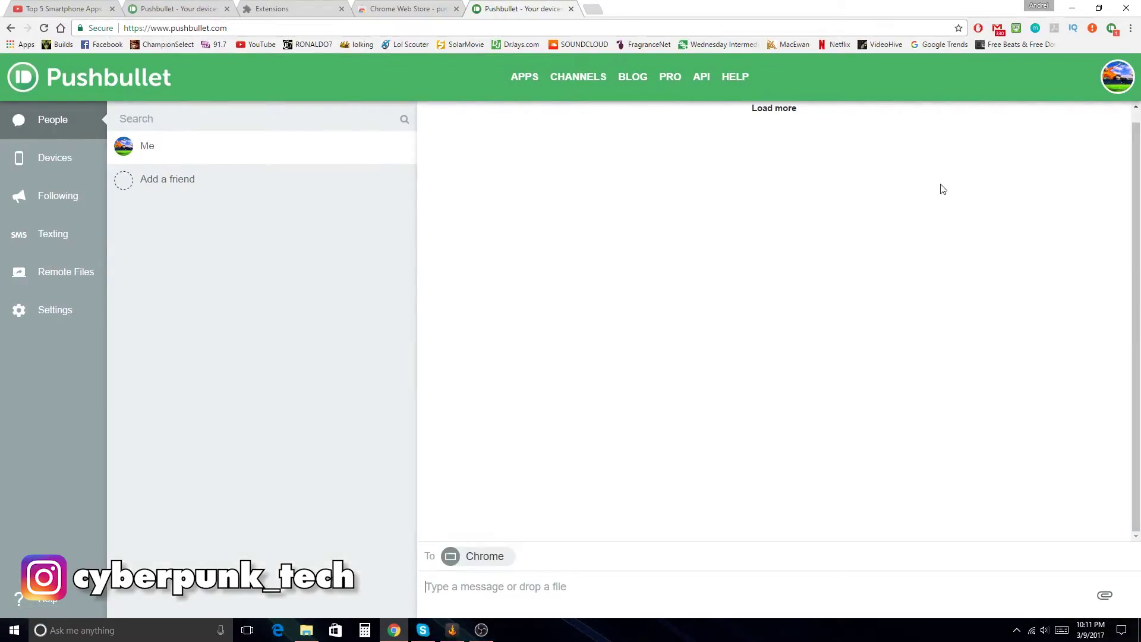
pyautogui.click(89, 162)
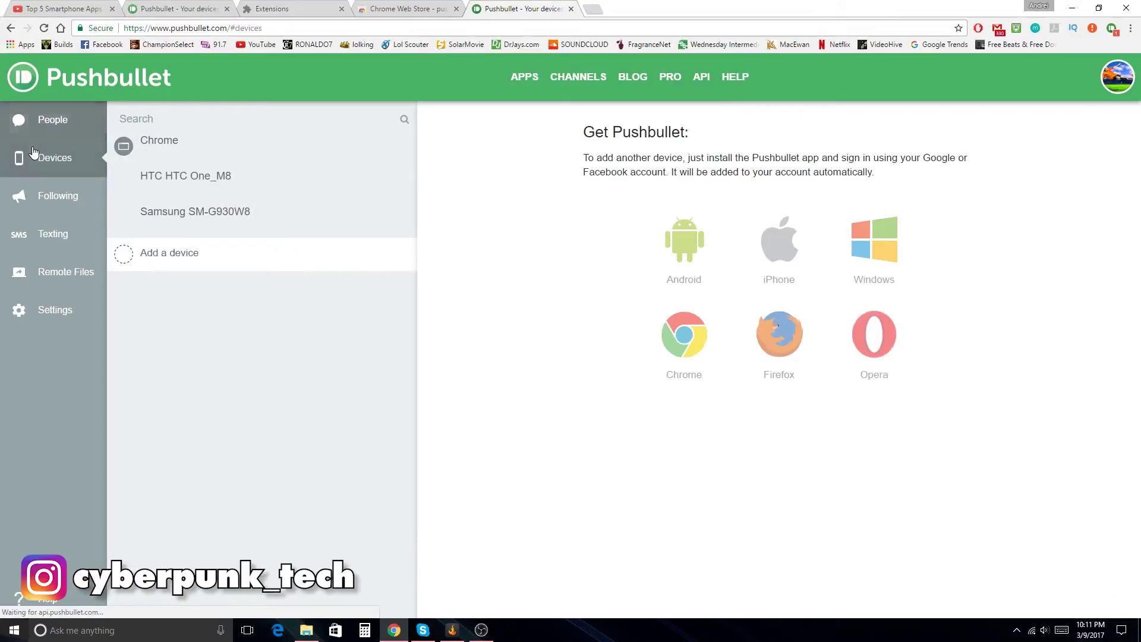
pyautogui.click(30, 235)
pyautogui.click(175, 264)
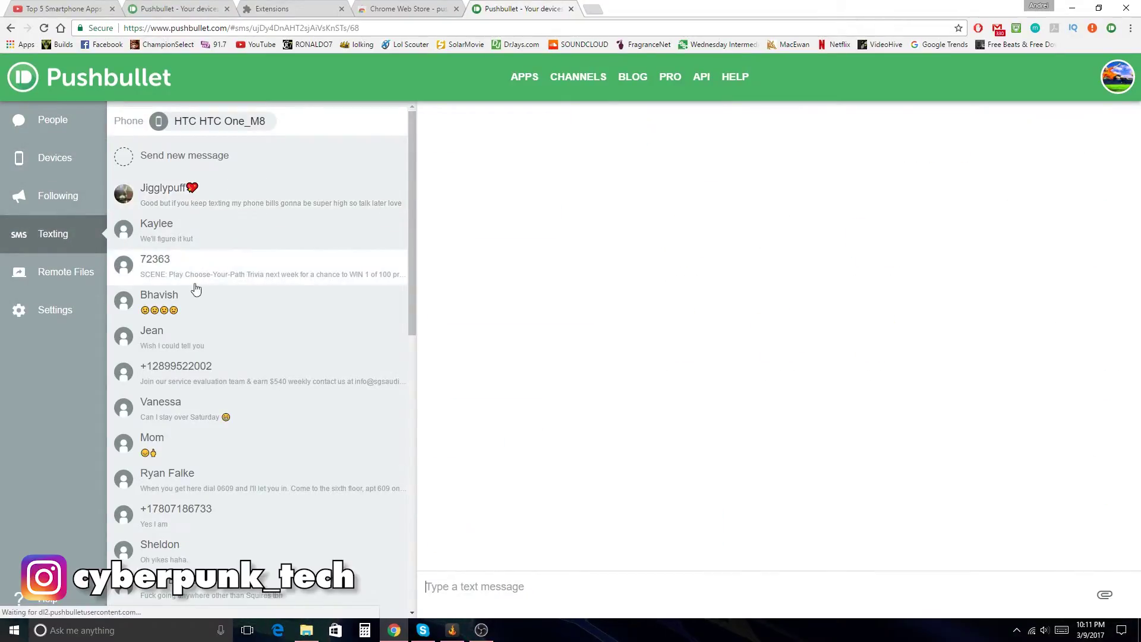
pyautogui.scroll(-9, 194, 319)
pyautogui.scroll(-2, 202, 323)
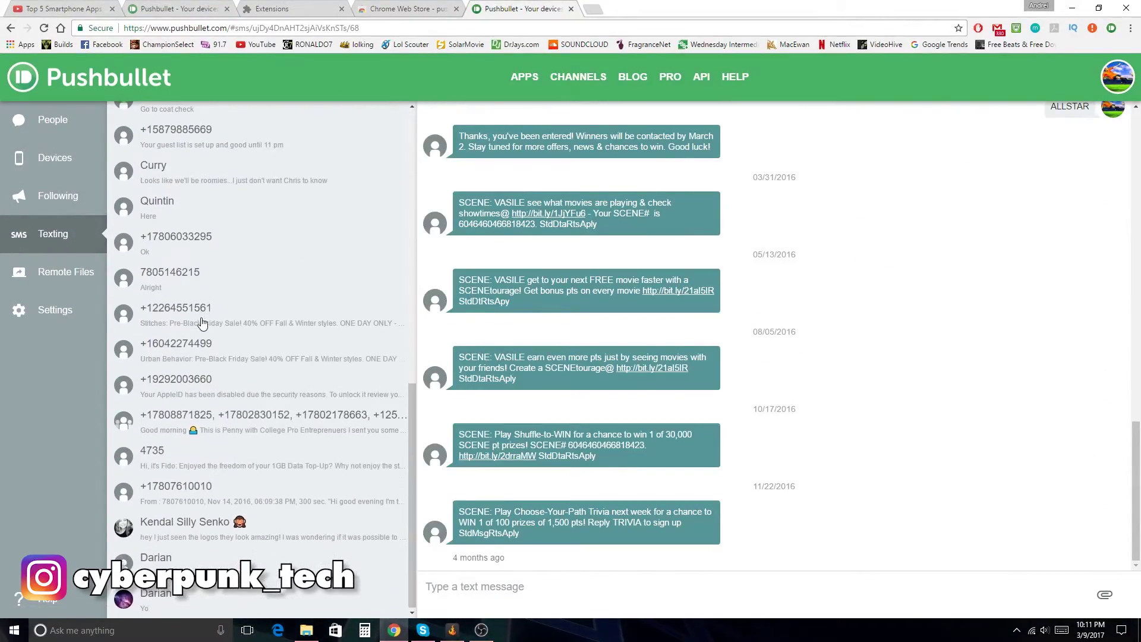
pyautogui.scroll(10, 204, 326)
pyautogui.click(163, 336)
pyautogui.click(153, 309)
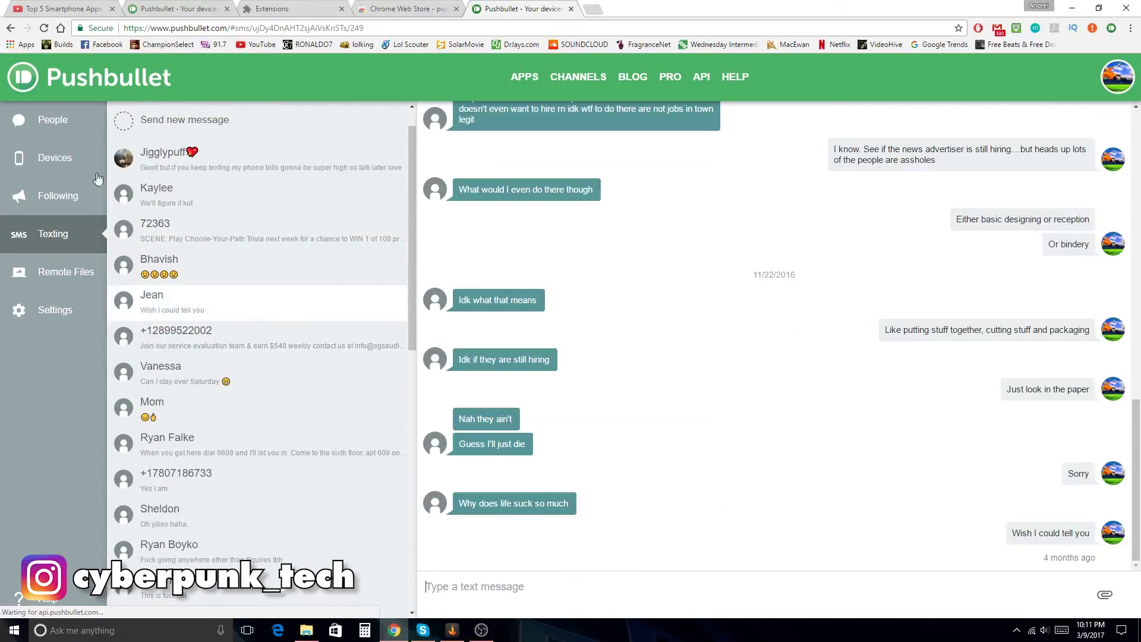
pyautogui.click(53, 119)
pyautogui.click(63, 161)
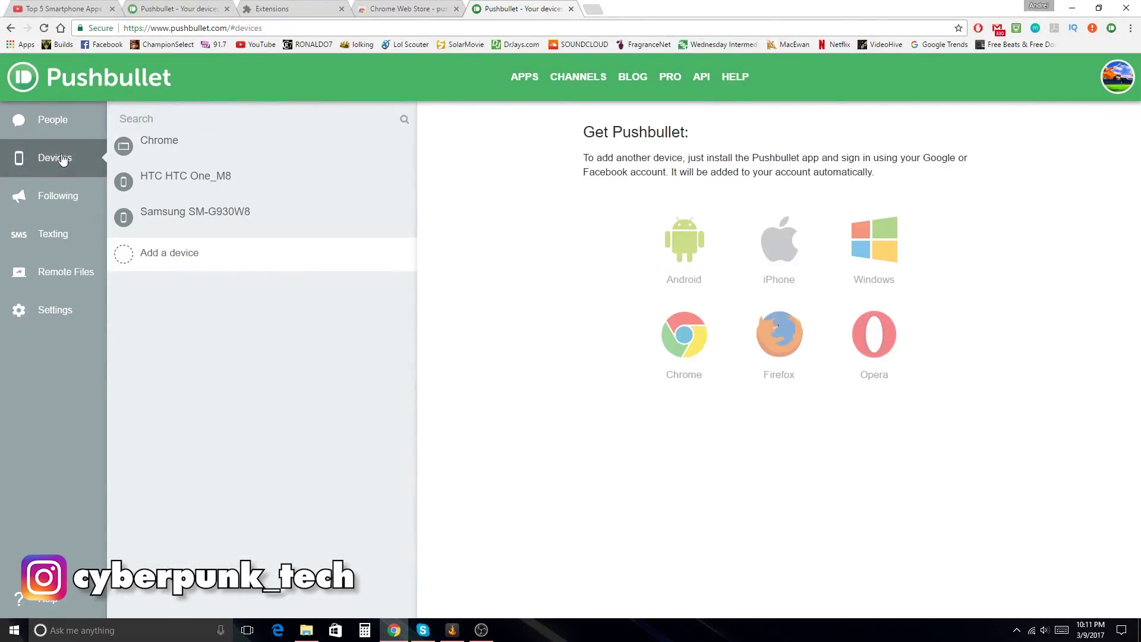
pyautogui.click(166, 180)
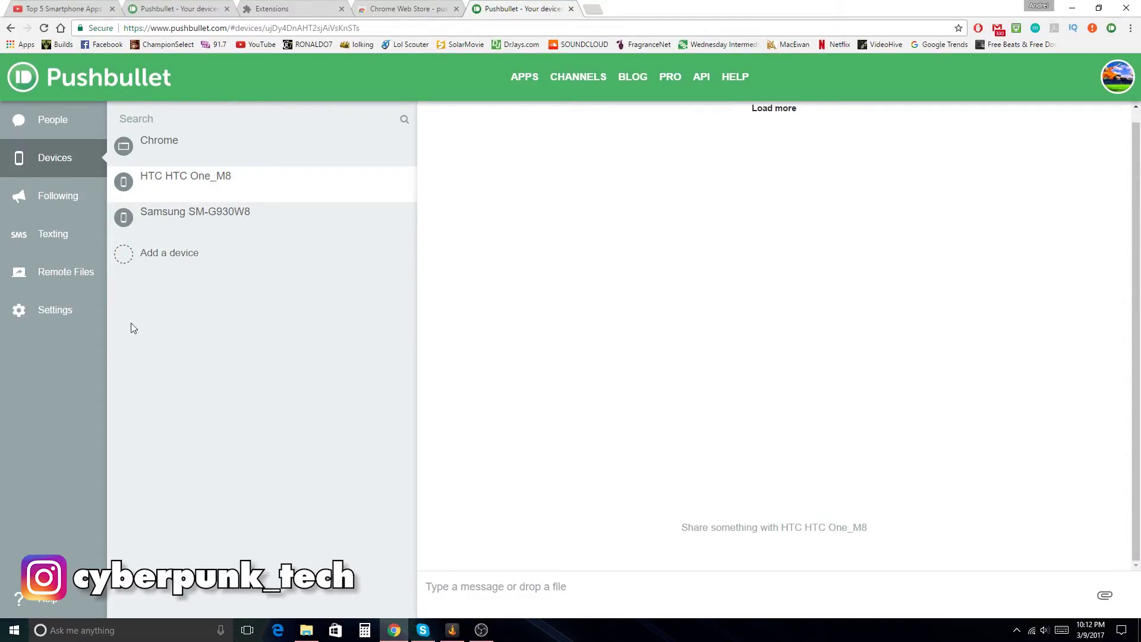
pyautogui.click(72, 275)
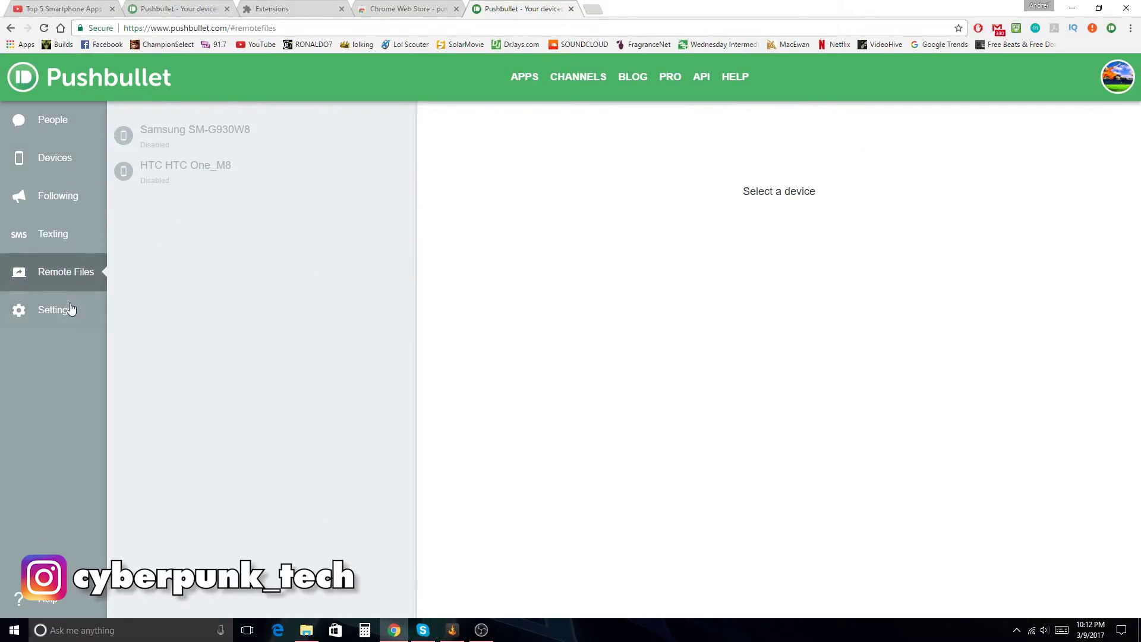
pyautogui.click(47, 131)
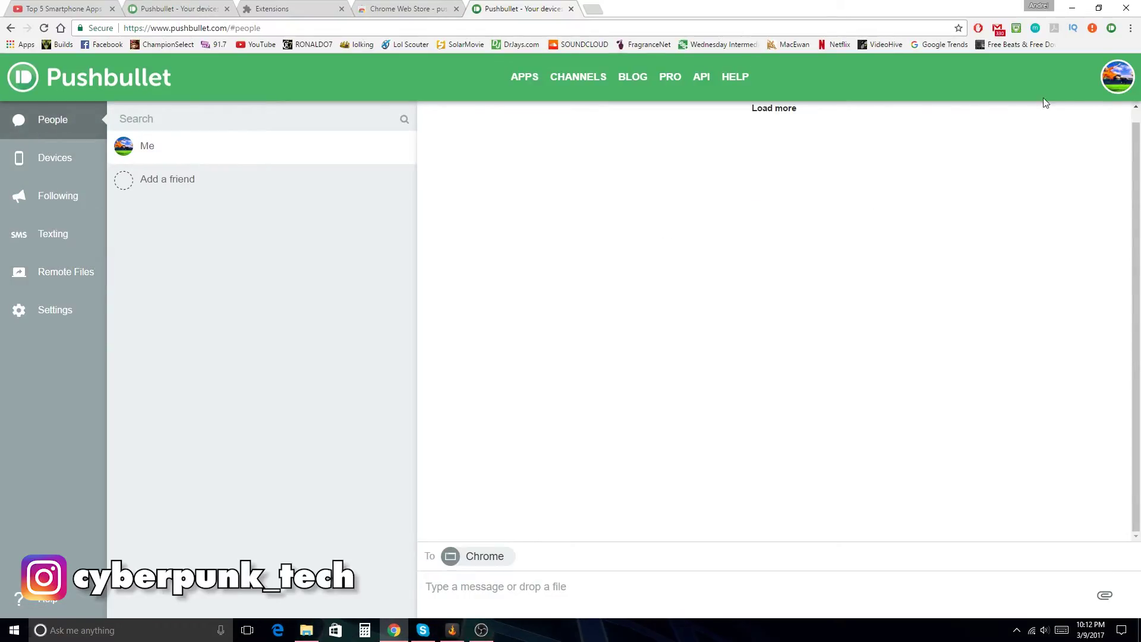
# Close the Pushbullet, Chrome Web Store and Extensions tabs, leaving the YouTube video tab
pyautogui.click(570, 8)
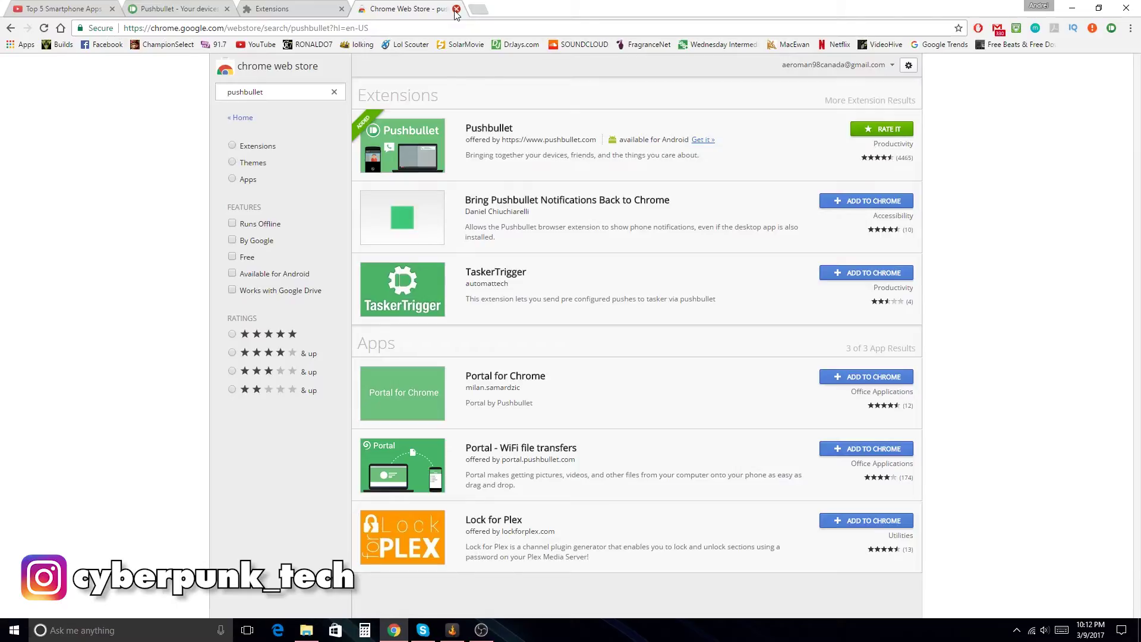
pyautogui.click(456, 9)
pyautogui.click(341, 10)
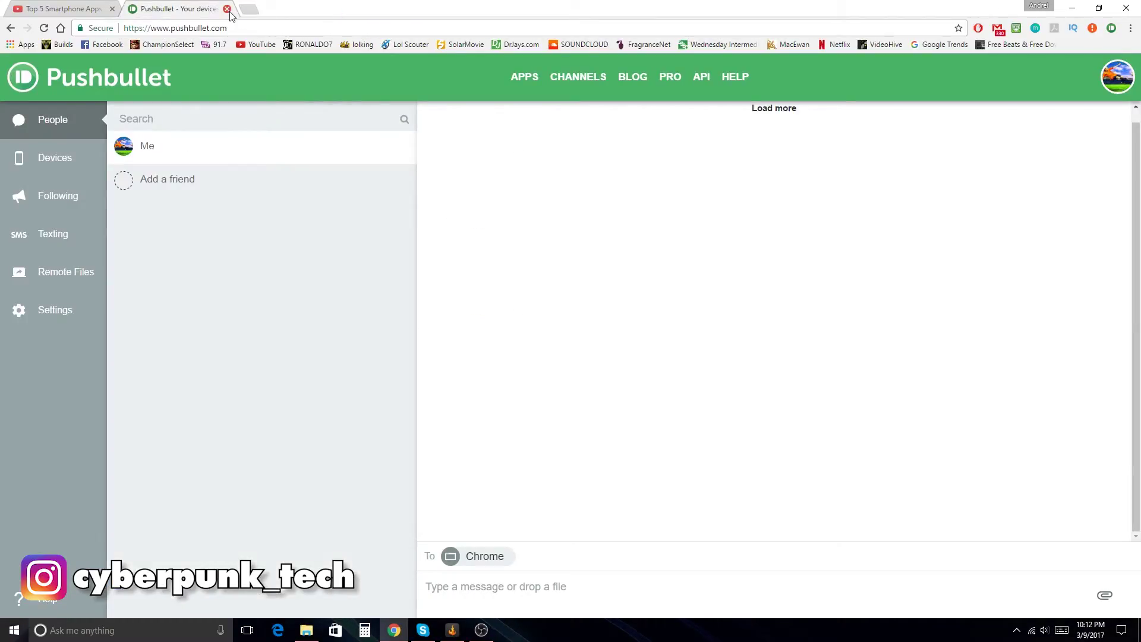
pyautogui.click(227, 10)
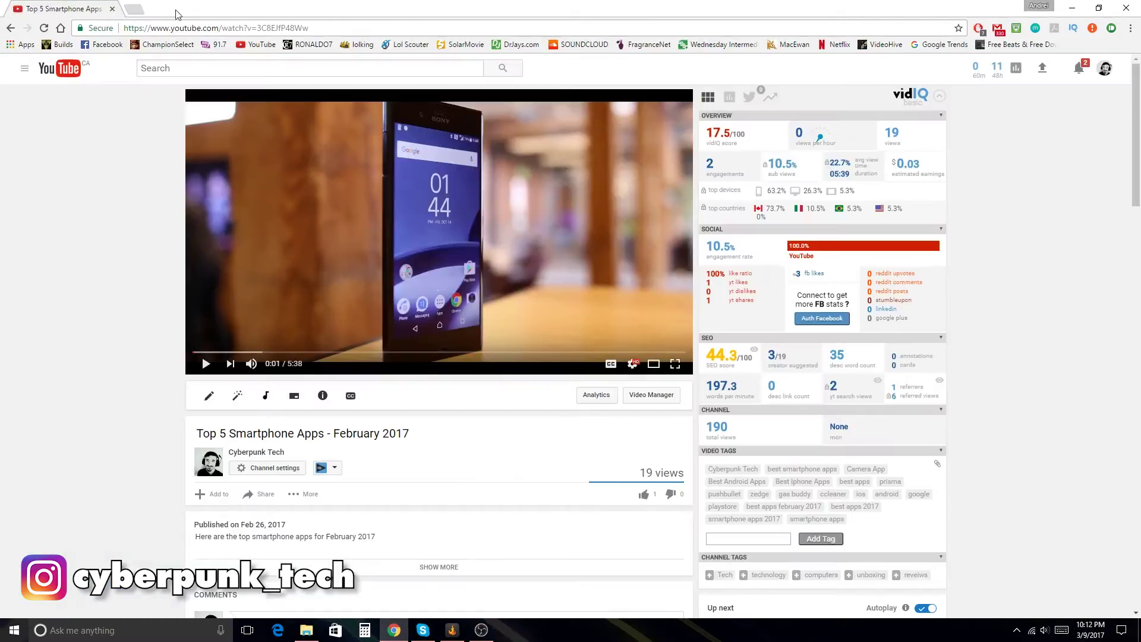
# In the Pushbullet extension panel, remove the attached YouTube link and browse SMS, notifications and devices
pyautogui.click(1111, 29)
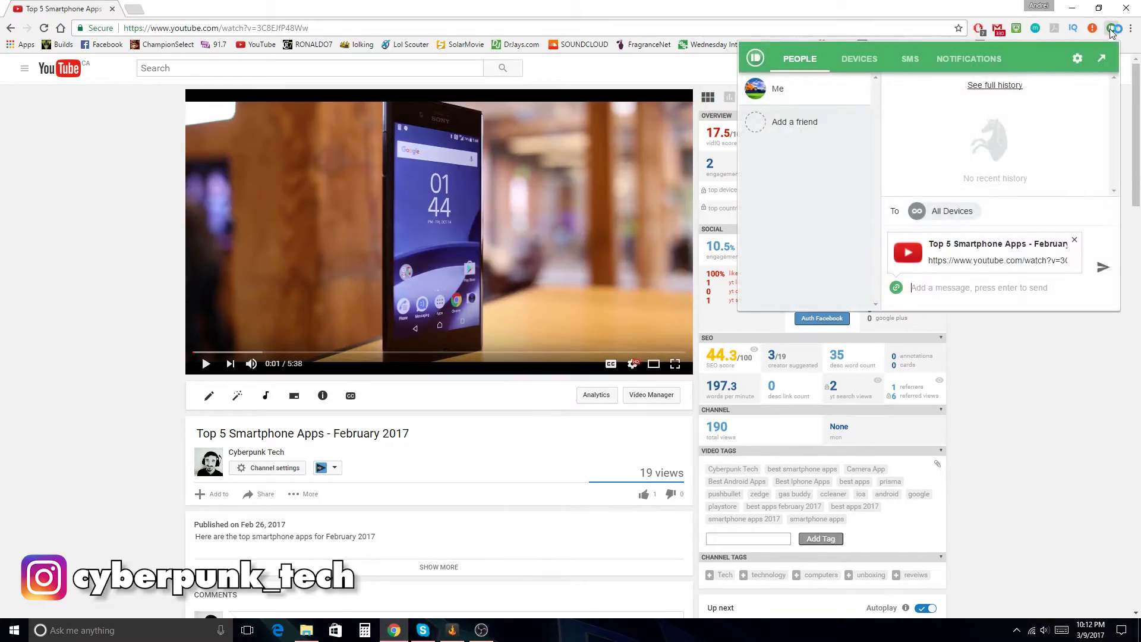
pyautogui.click(1074, 239)
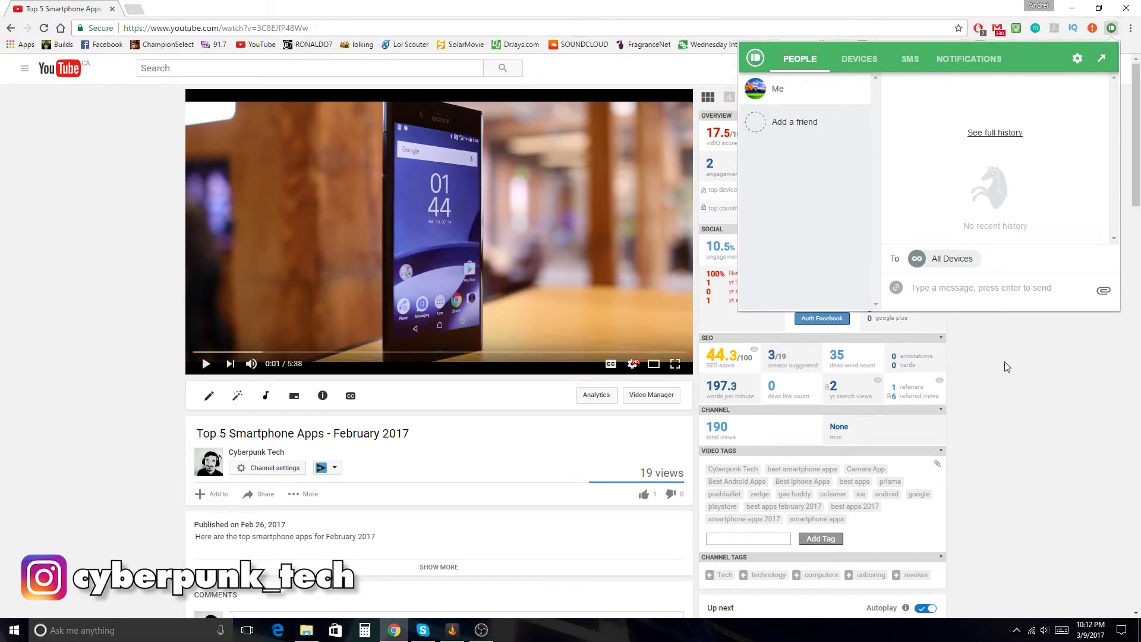
pyautogui.click(910, 59)
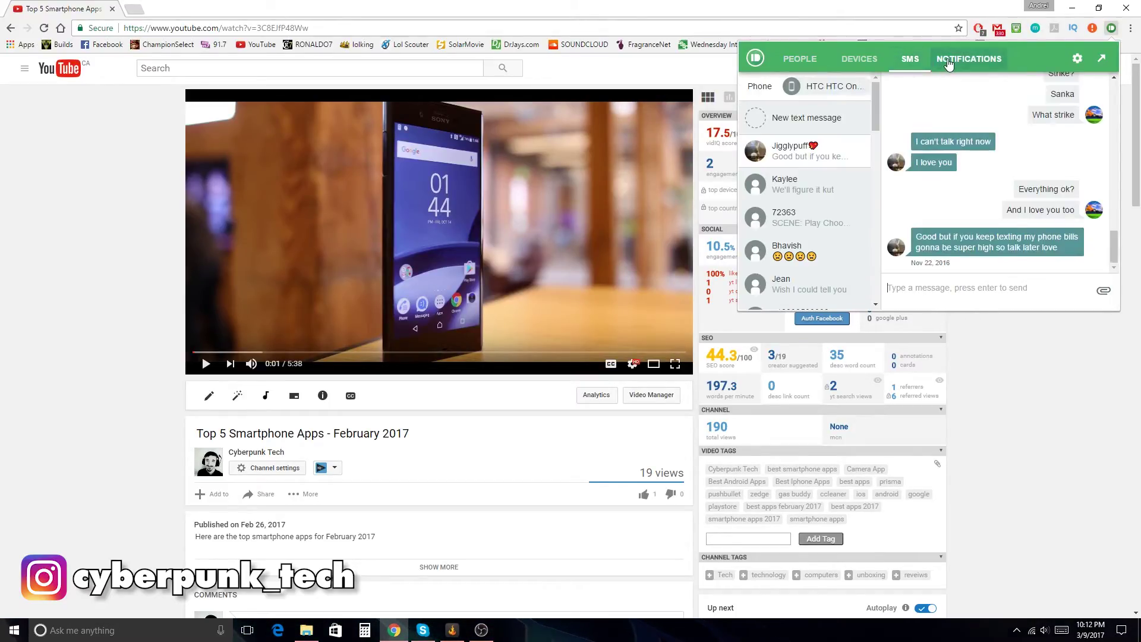
pyautogui.click(949, 61)
pyautogui.click(865, 61)
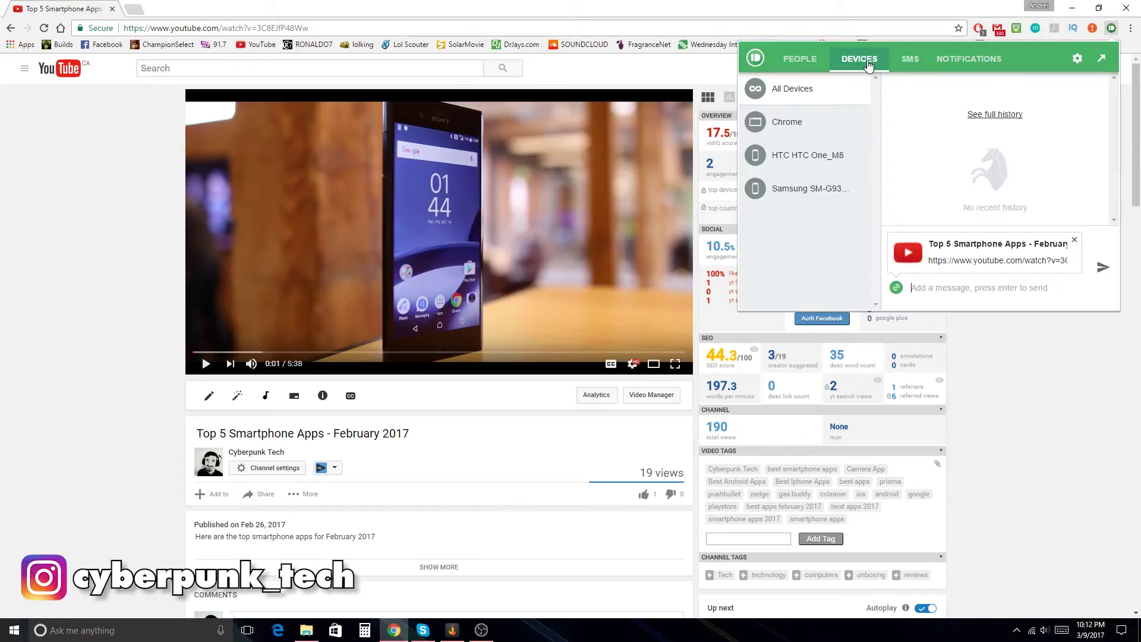
# Pop the Pushbullet panel into its own window, then close it and dismiss the panel
pyautogui.click(1101, 58)
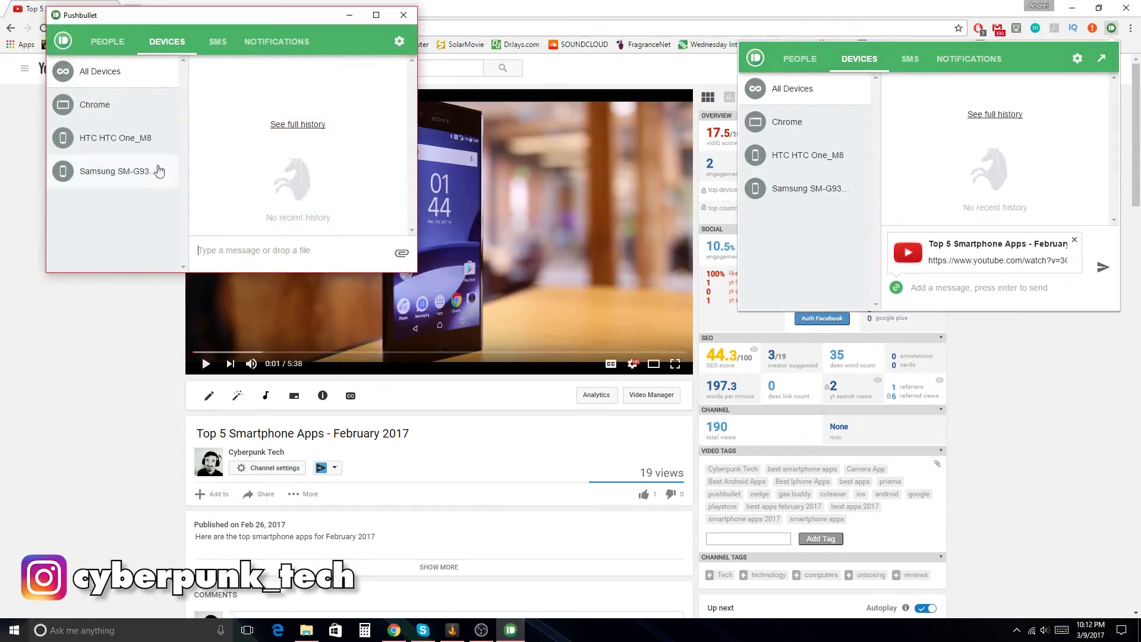
pyautogui.click(402, 16)
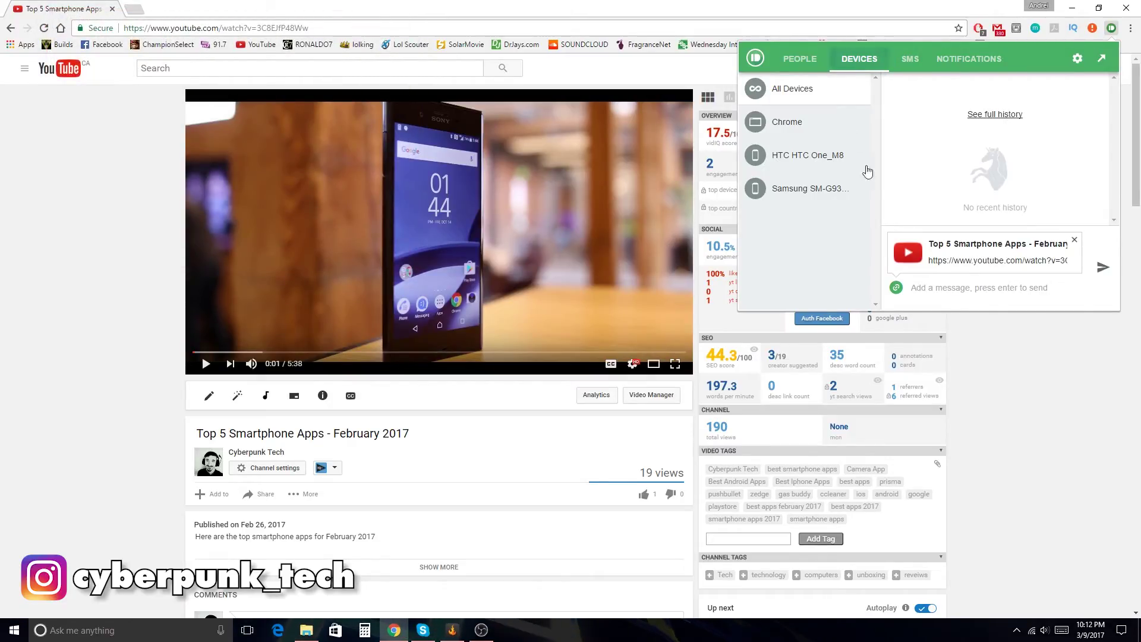
pyautogui.click(1066, 415)
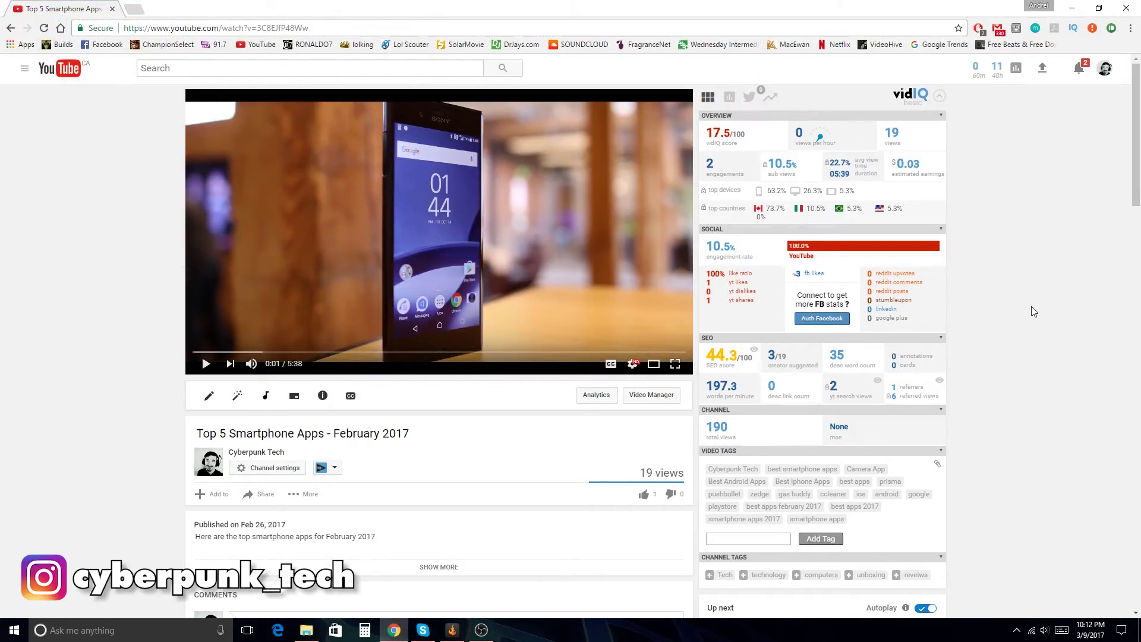